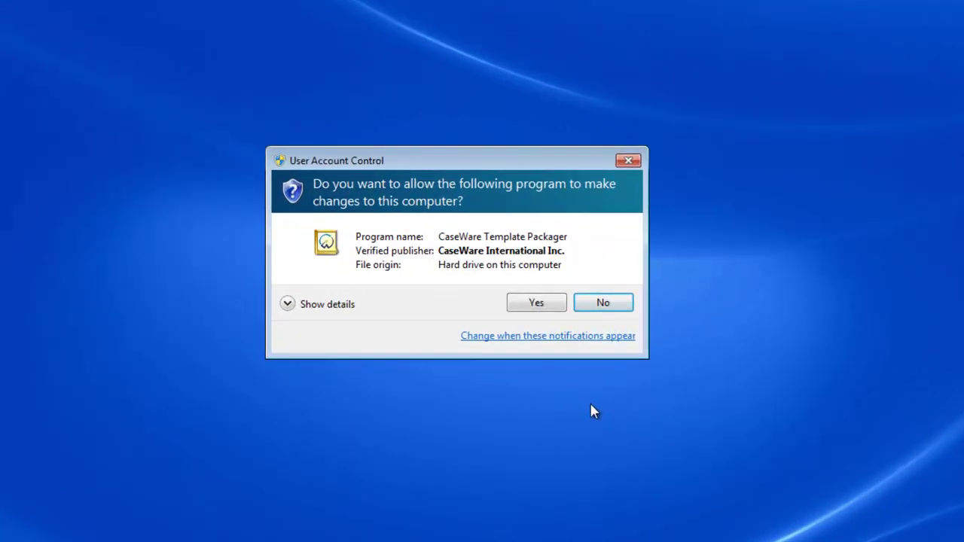
Install Financials IFRS into the default CaseWare folders, accepting the license agreement.
click(533, 309)
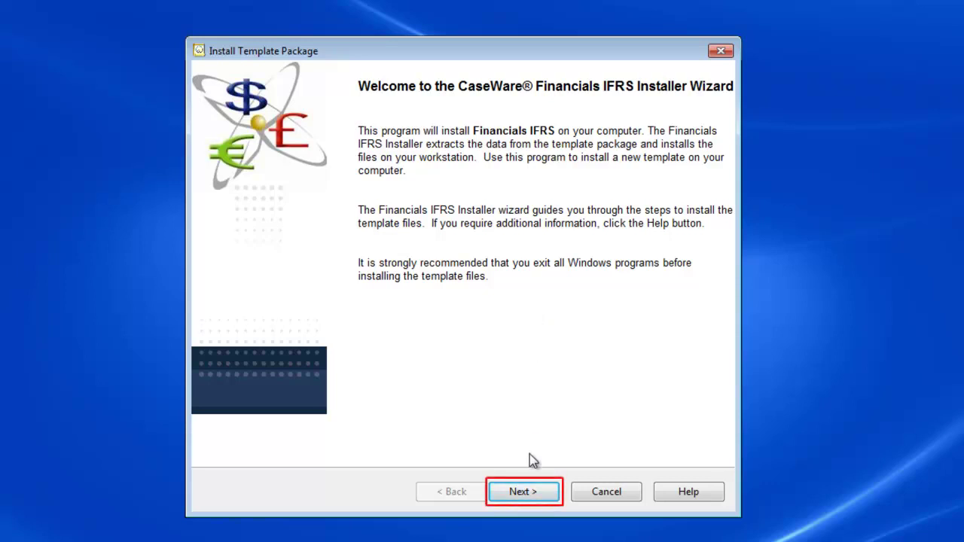
click(530, 494)
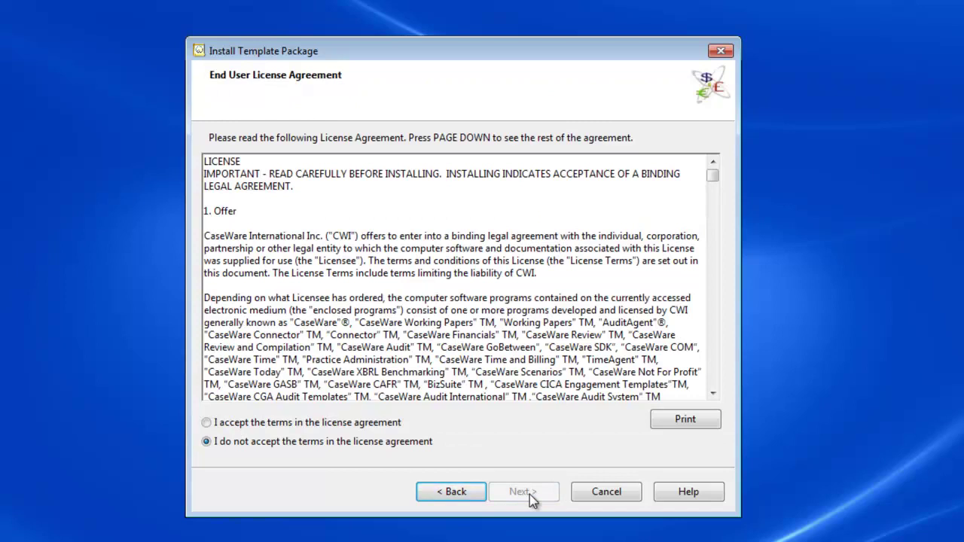
click(280, 426)
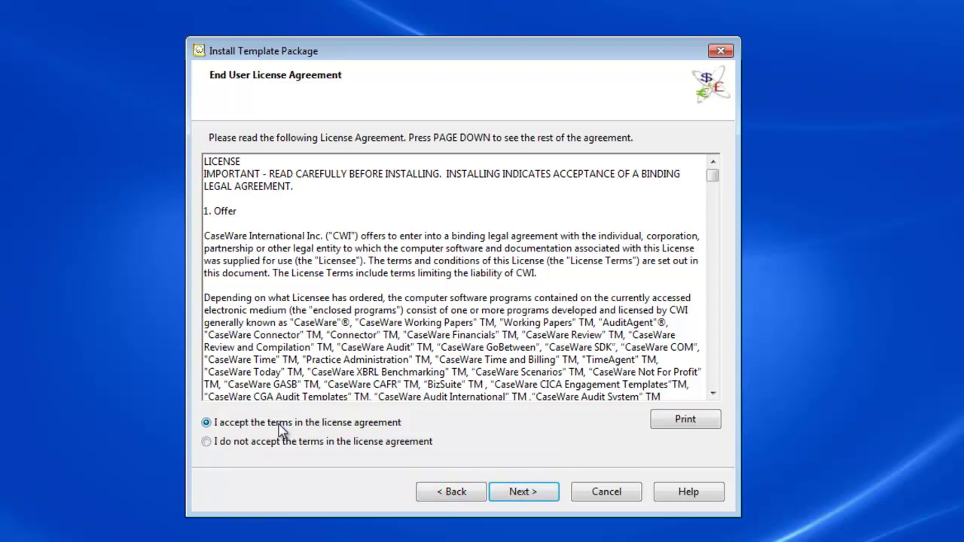
click(533, 497)
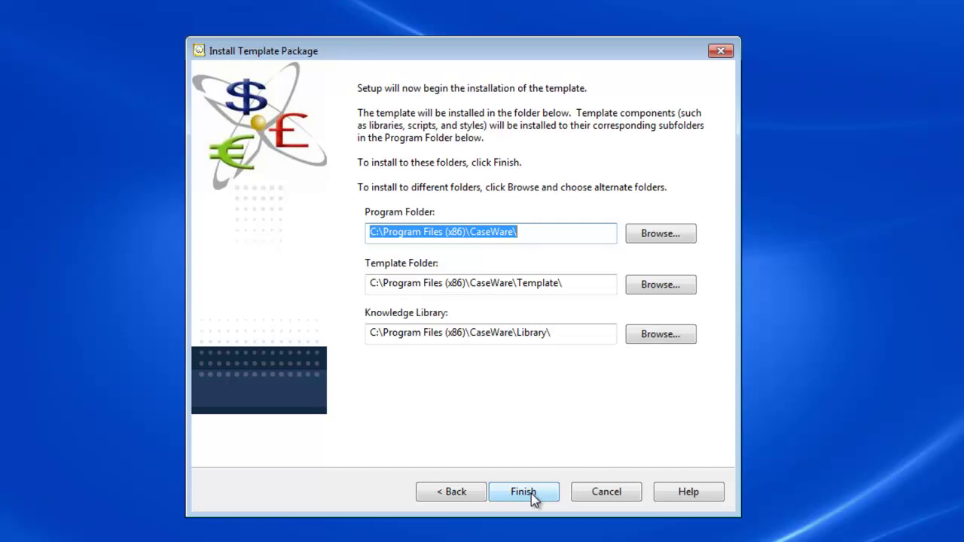
click(527, 492)
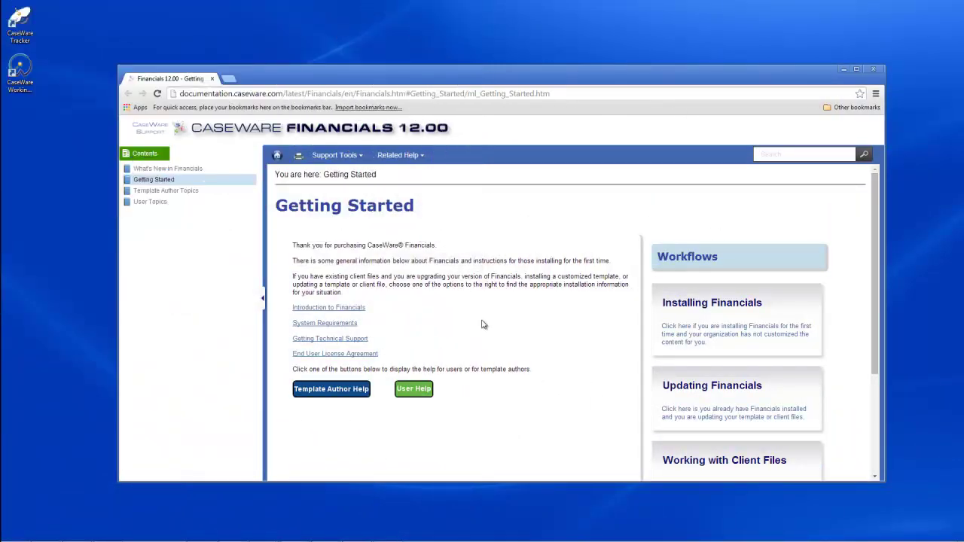
Close the Financials 12.00 Getting Started help page in Chrome.
click(874, 69)
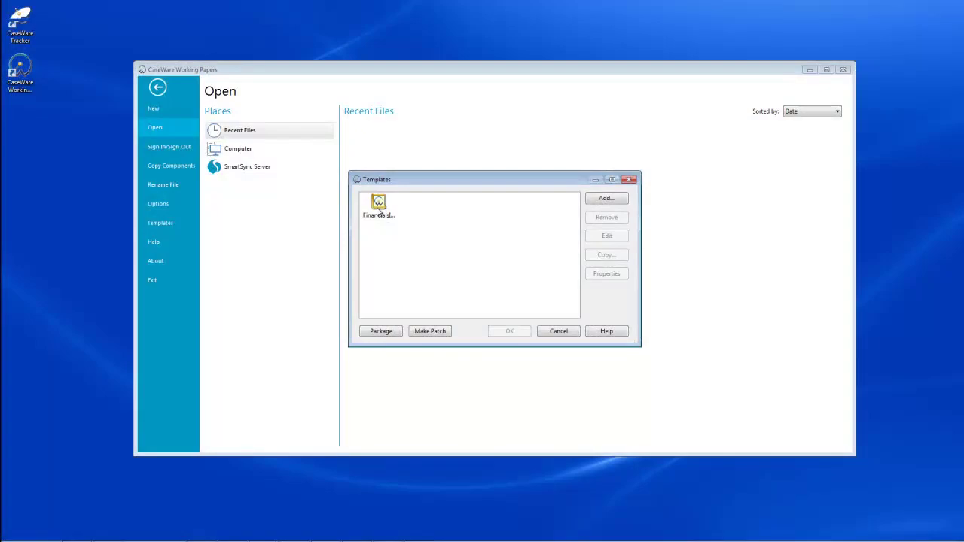
Open the installed Financials template's CQ Organisation settings at the Upon Completion page.
double_click(378, 205)
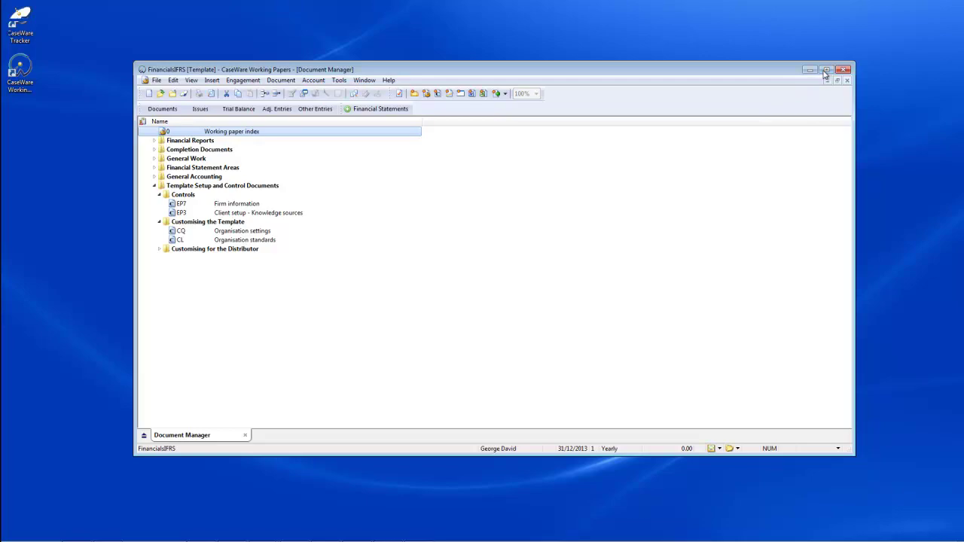
click(825, 70)
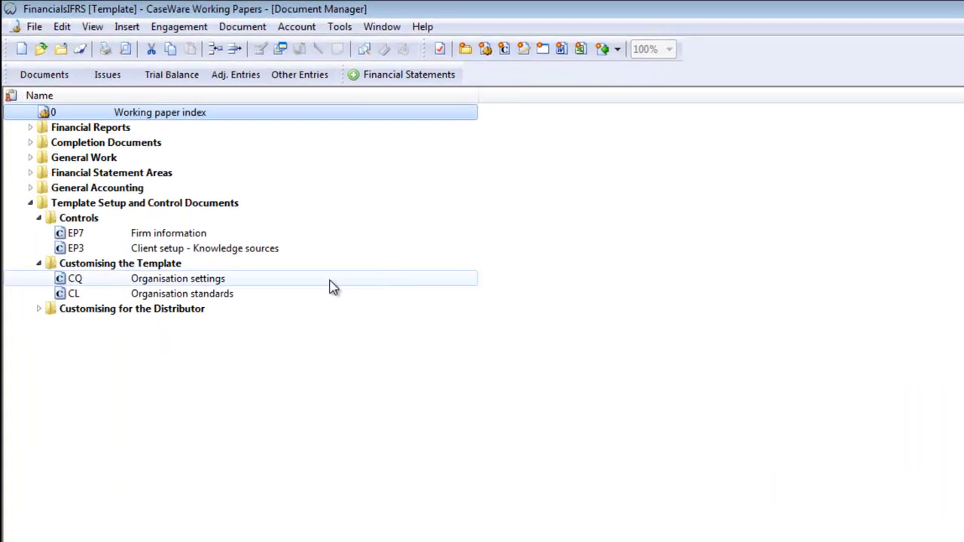
double_click(332, 287)
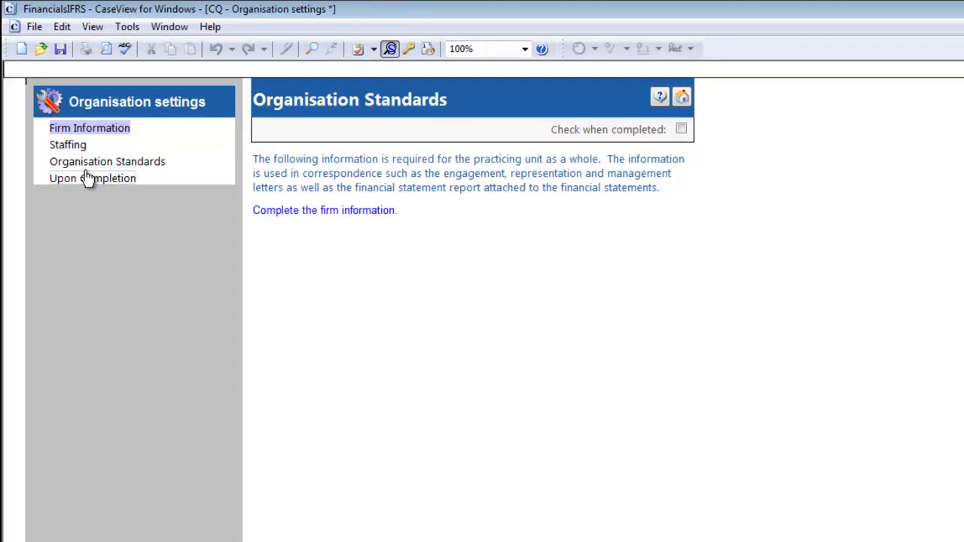
click(87, 178)
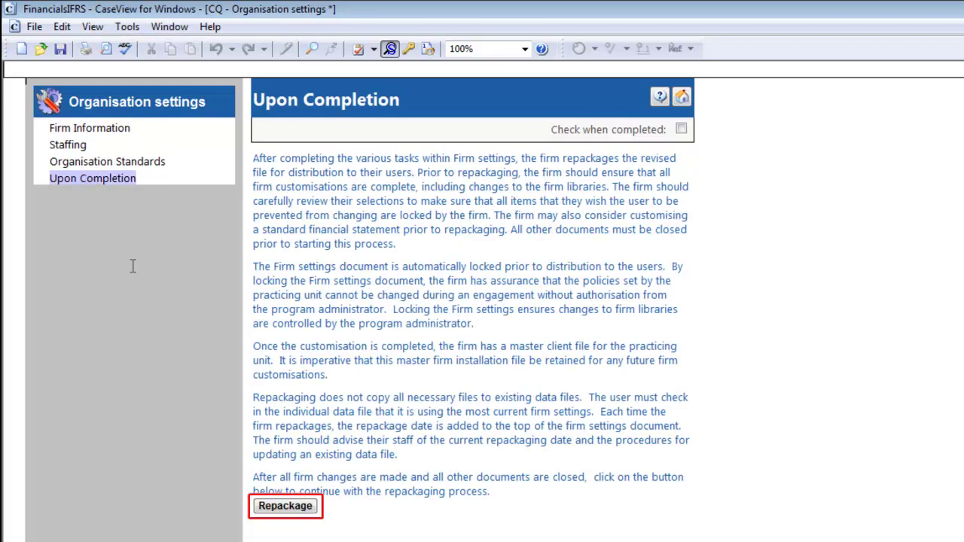
click(273, 507)
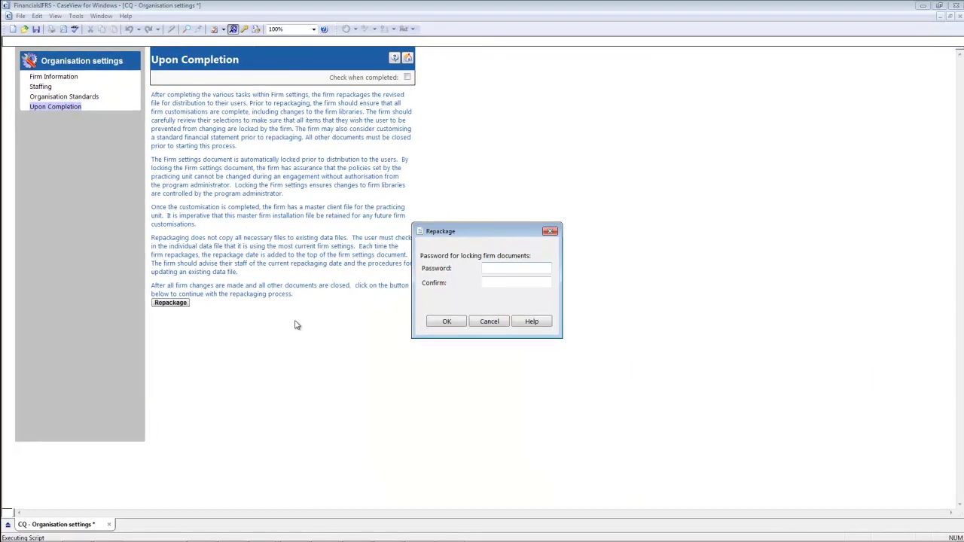
key(Tab)
click(450, 322)
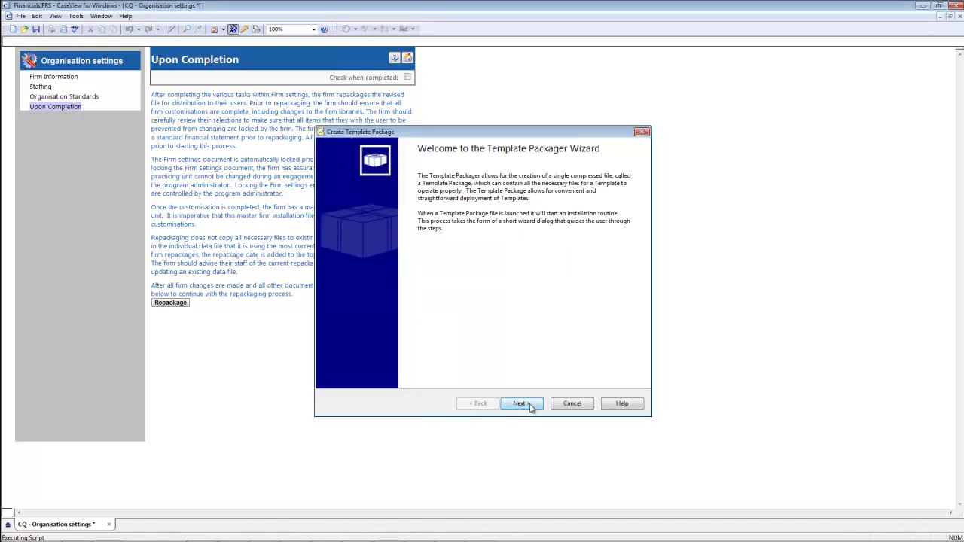
click(529, 404)
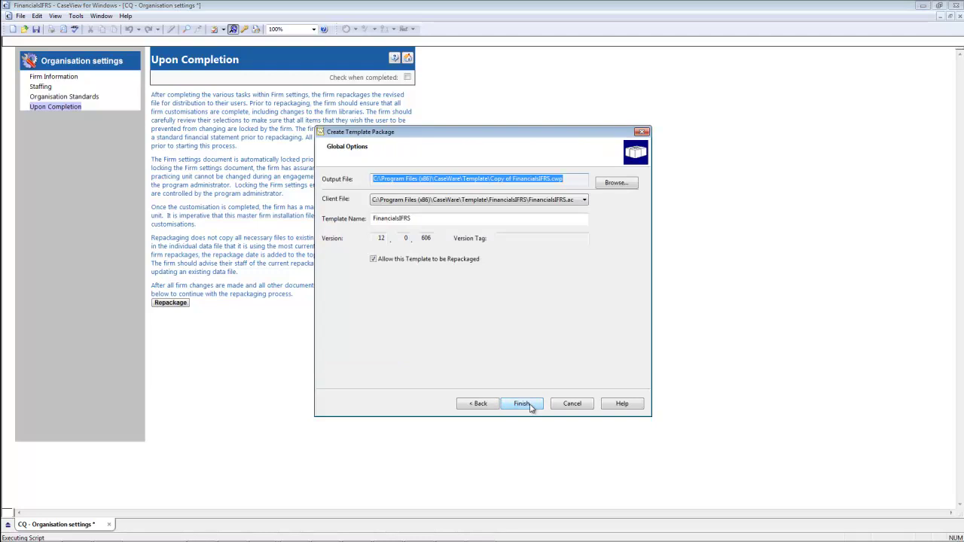
click(527, 405)
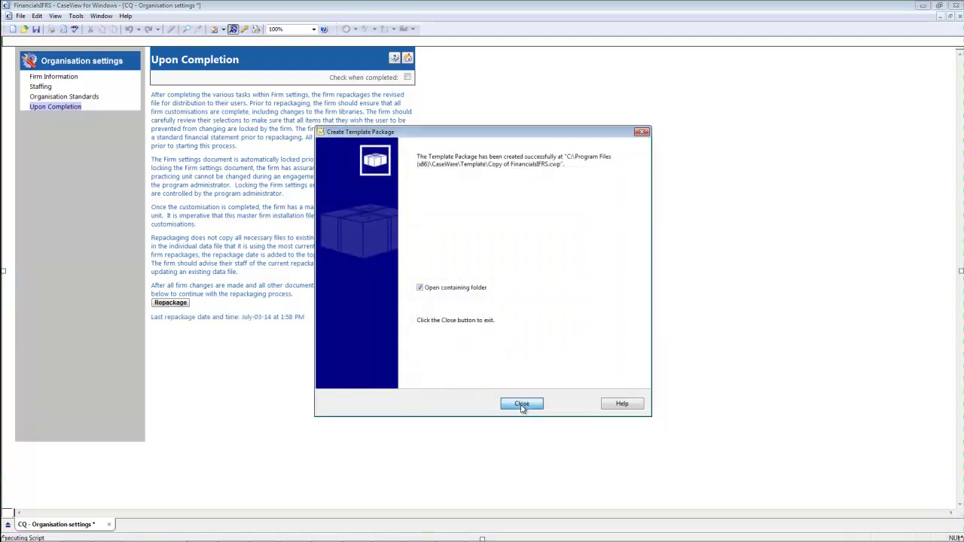
click(522, 404)
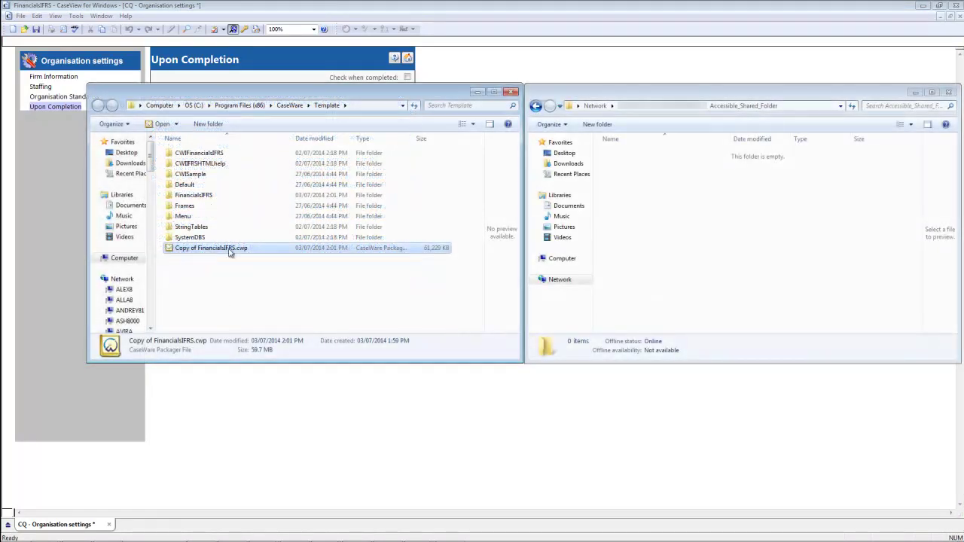
Paste Copy of FinancialsIFRS.cwp into the Accessible_Shared_Folder network folder.
click(656, 204)
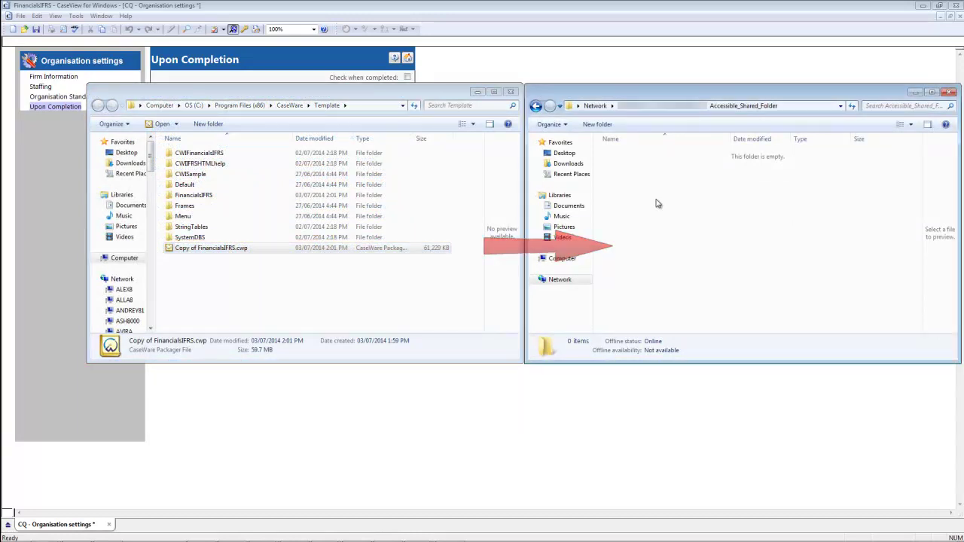
key(ctrl+v)
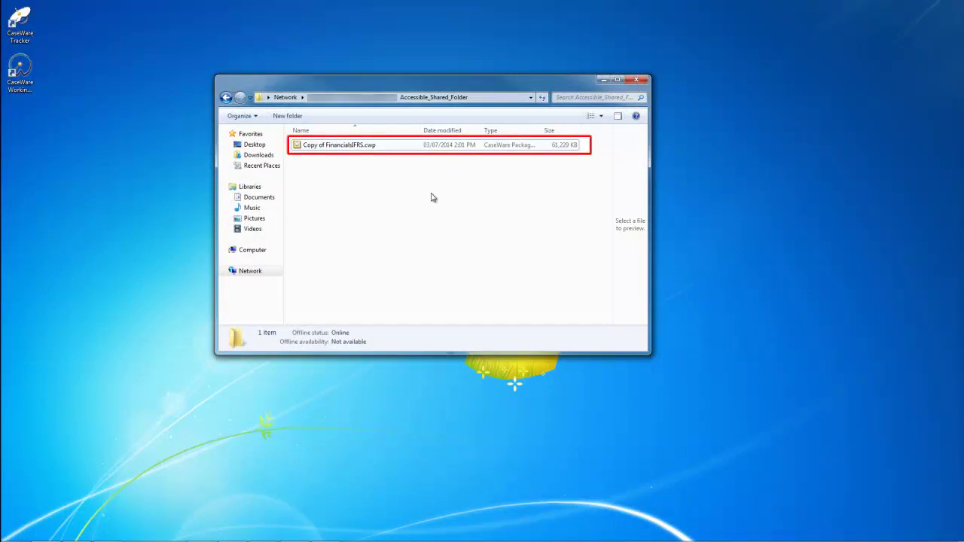
Install Copy of FinancialsIFRS.cwp from the shared folder, then close the help page and success message.
click(362, 150)
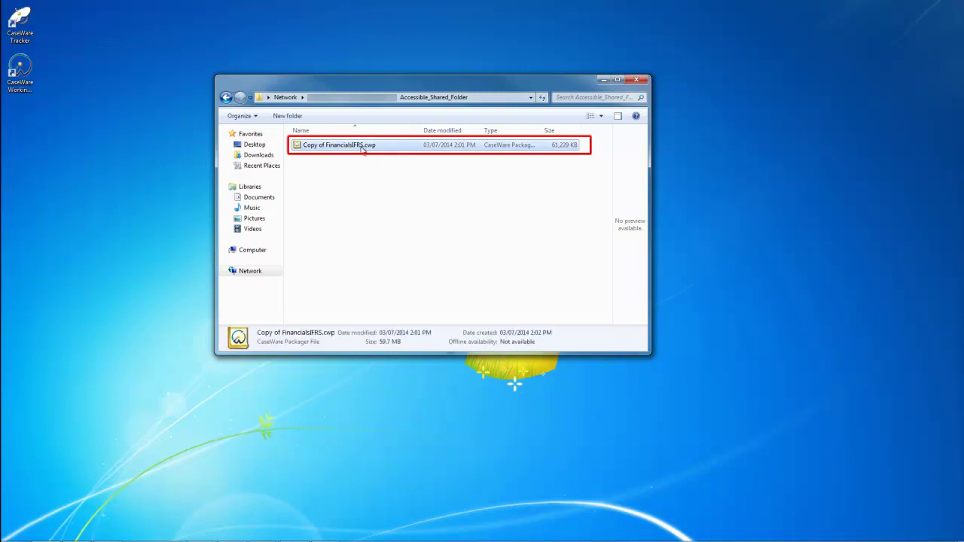
double_click(362, 149)
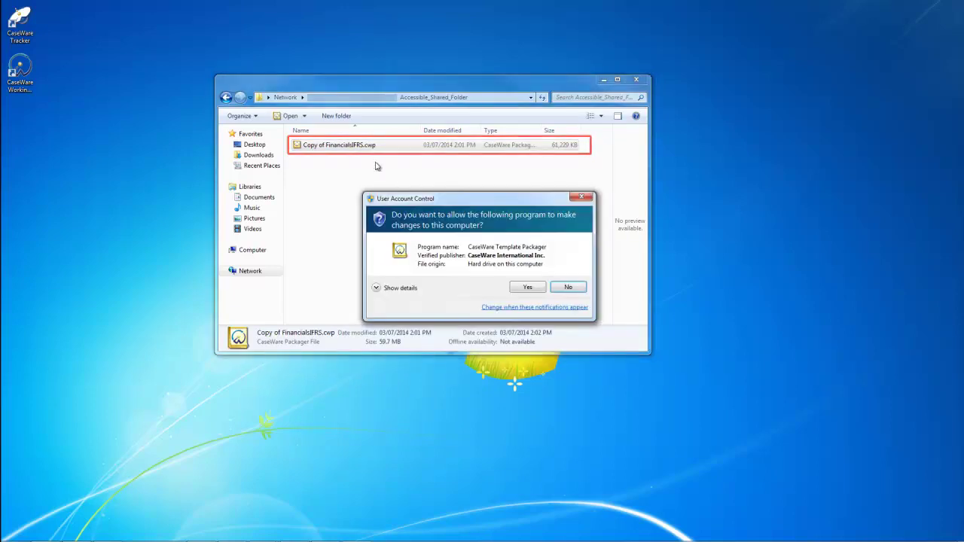
click(526, 287)
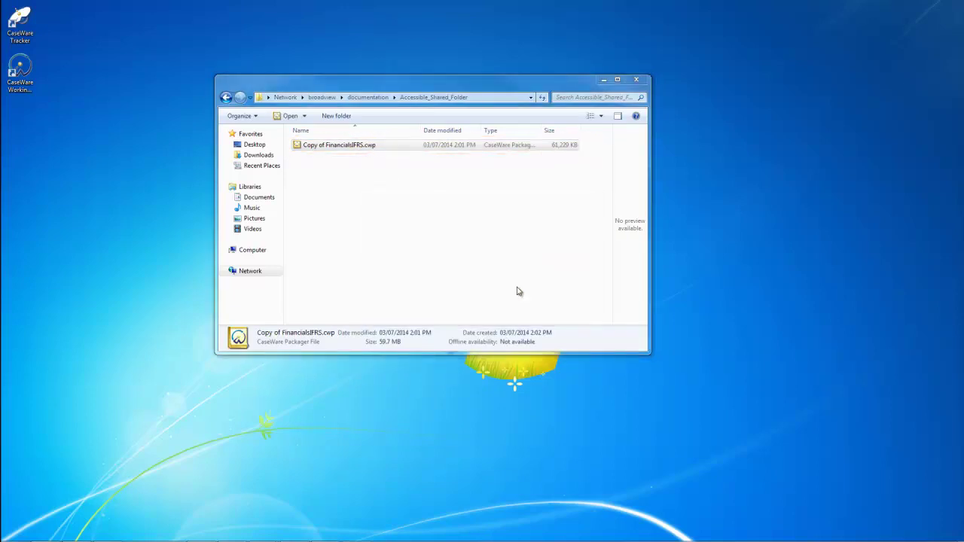
click(518, 401)
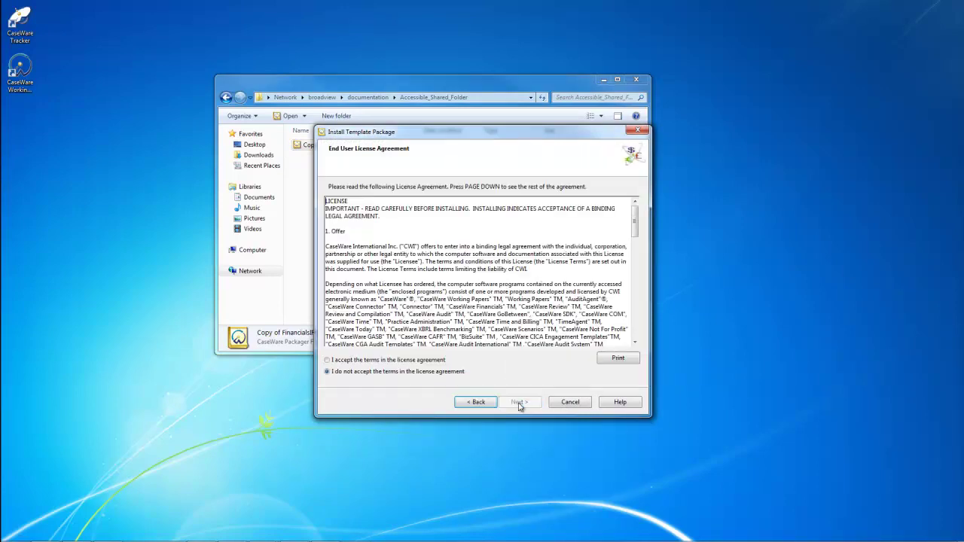
click(426, 360)
click(519, 402)
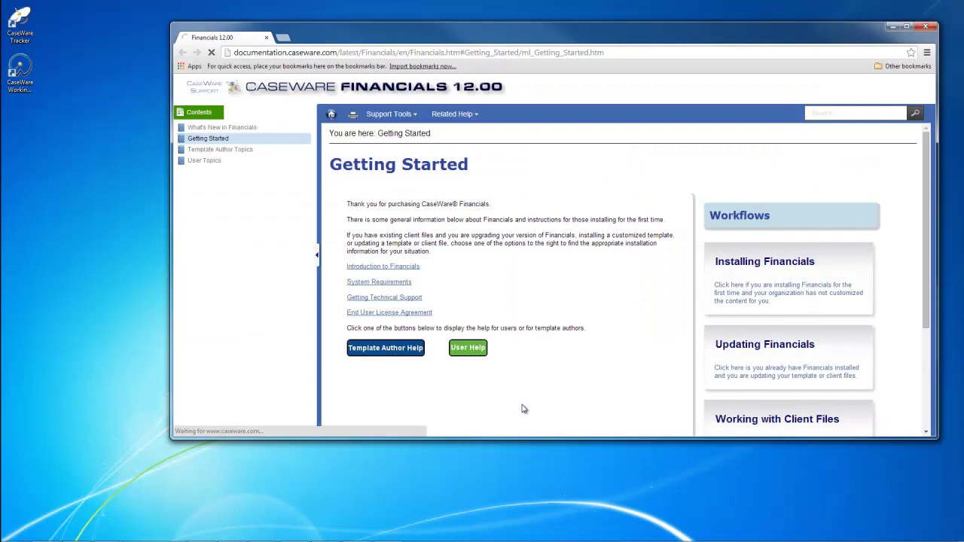
click(922, 27)
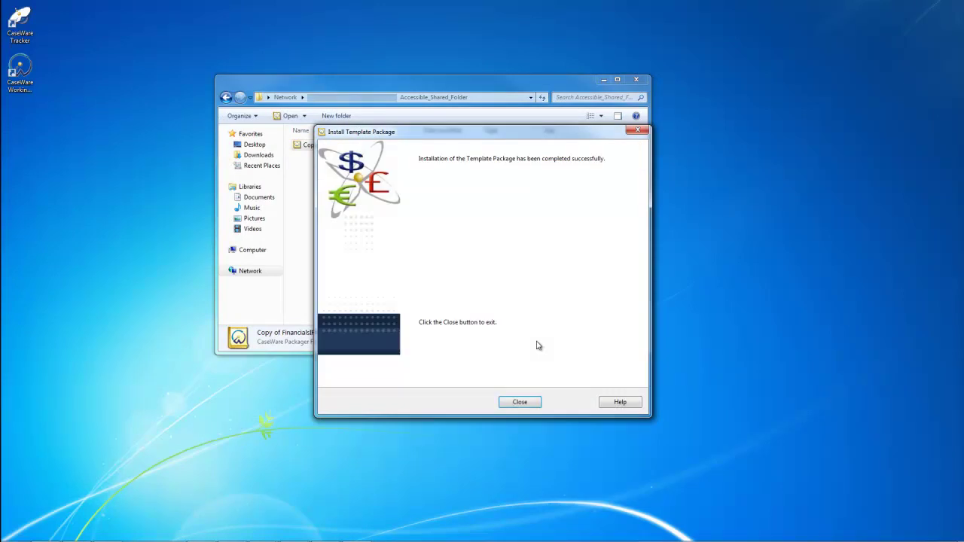
click(521, 404)
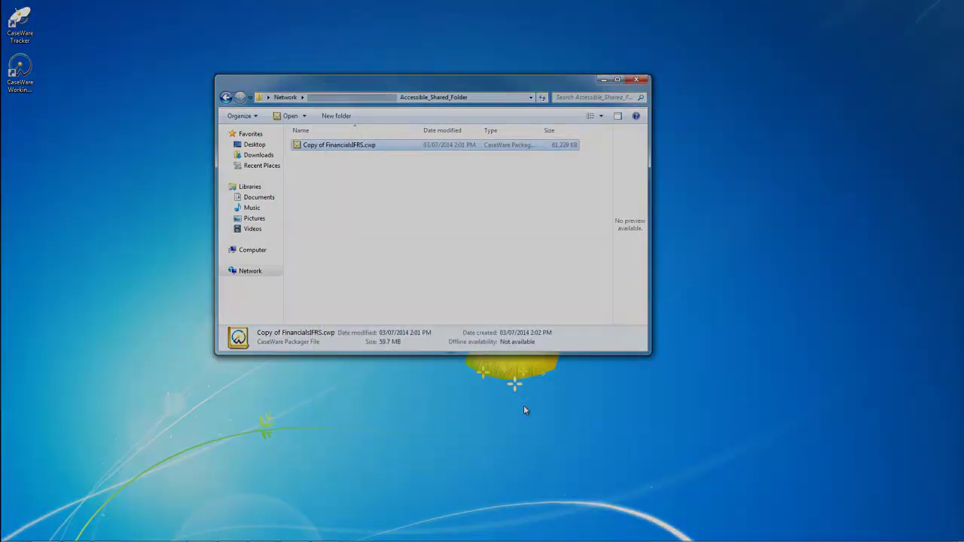